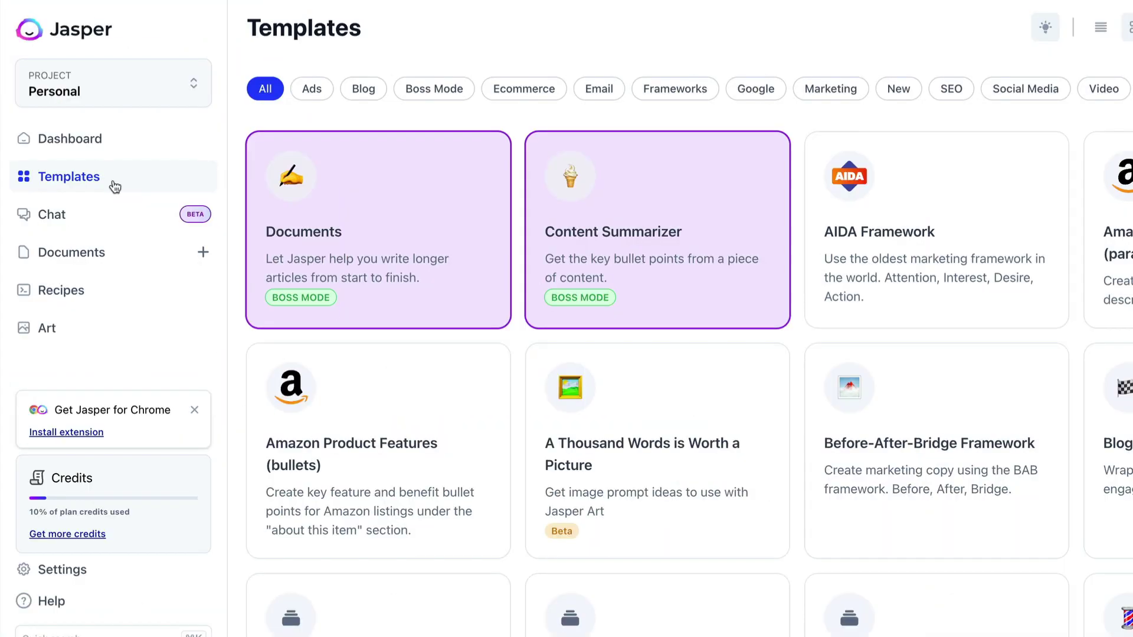
- Scroll through the Templates grid and open Jasper Chat from the sidebar
scroll(1026, 220, "down", 6)
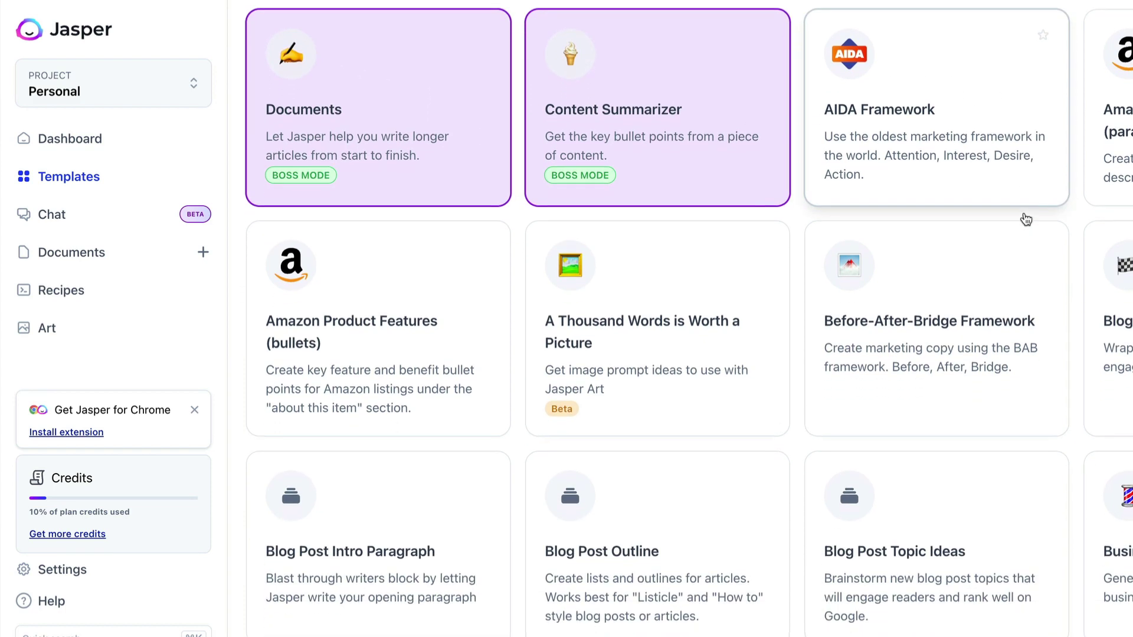
scroll(1026, 219, "down", 7)
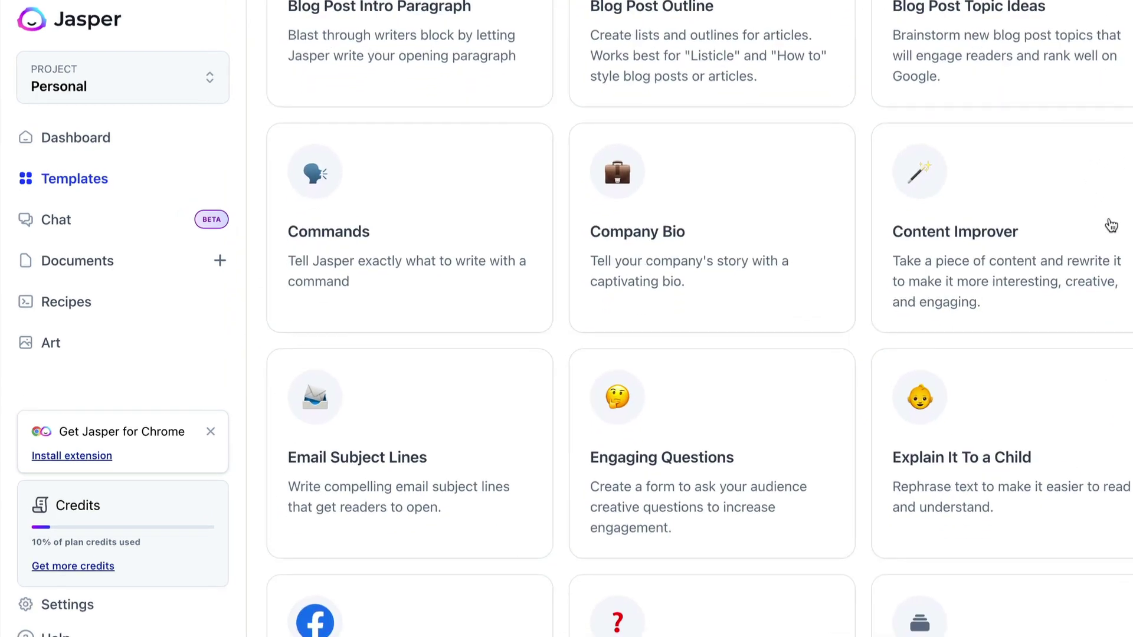
left_click(177, 284)
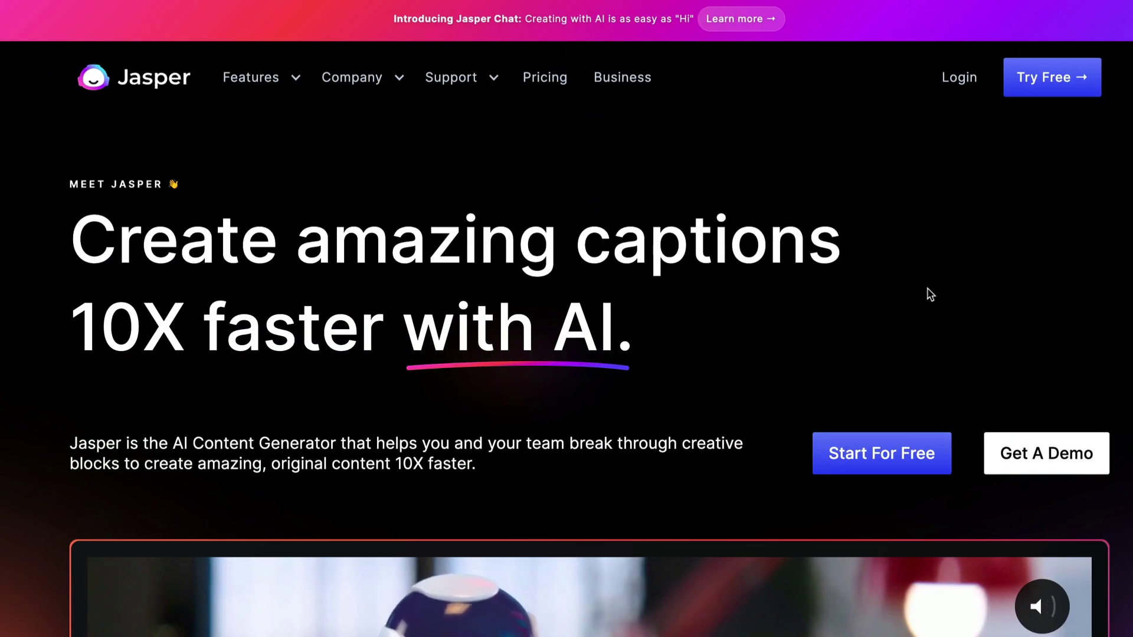
- Start a free account and draft a prompt for a simple, clear quick study guide on ser
left_click(875, 455)
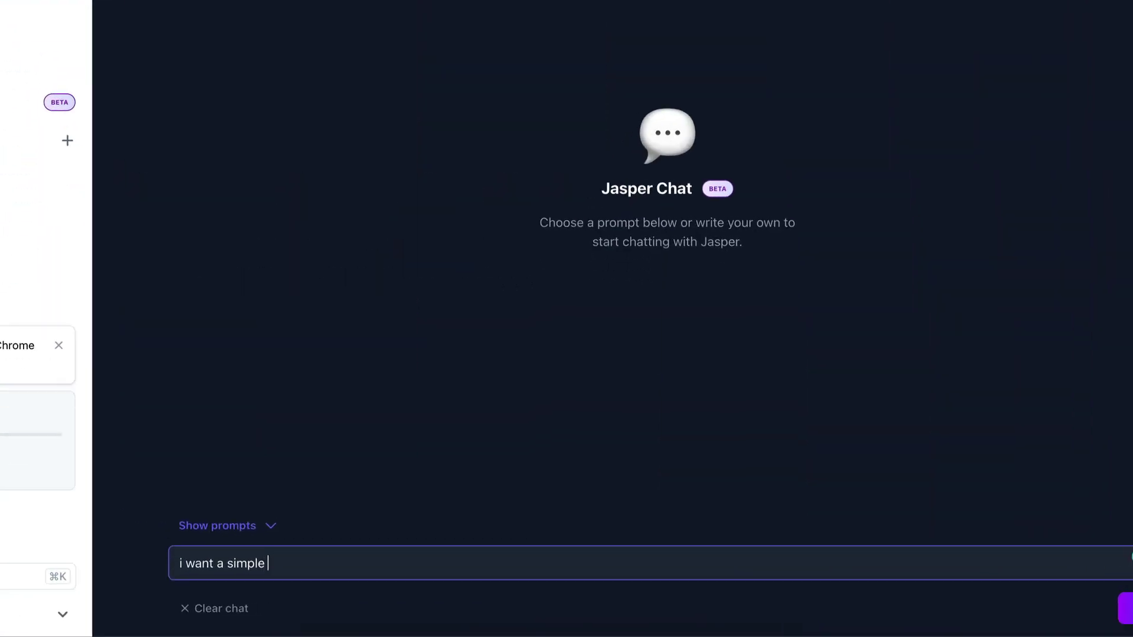
type("and clear quick study guide on the Spanish verb ser in all of it")
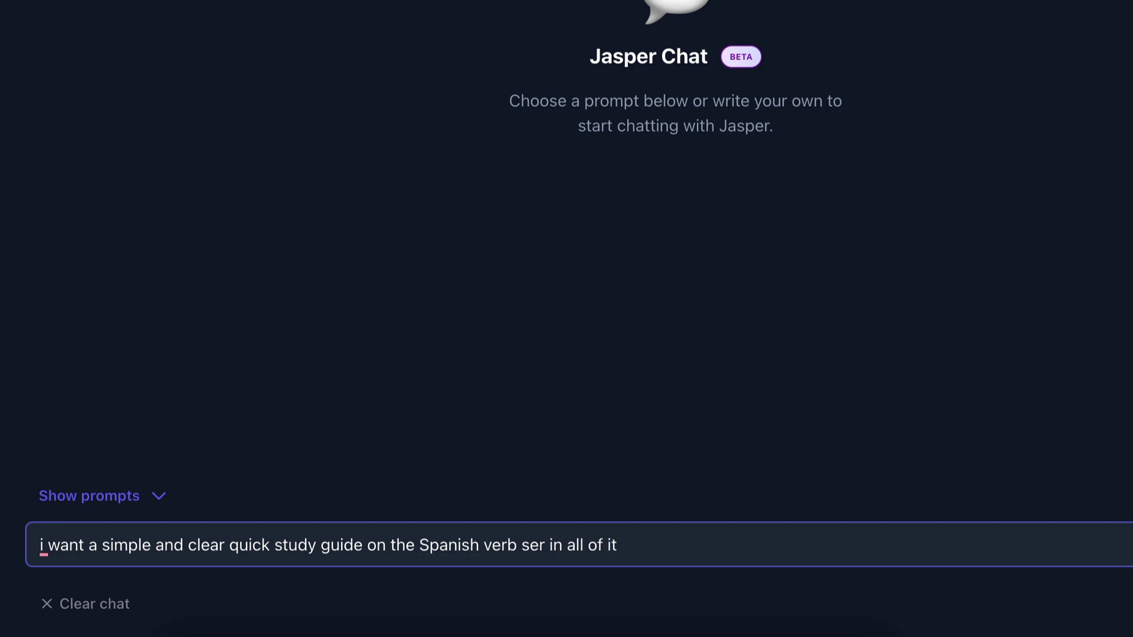
type("he present tense")
- Send the ser study guide request, then ask for past/future tenses and fill-in-the-blank sentences for students
key("Return")
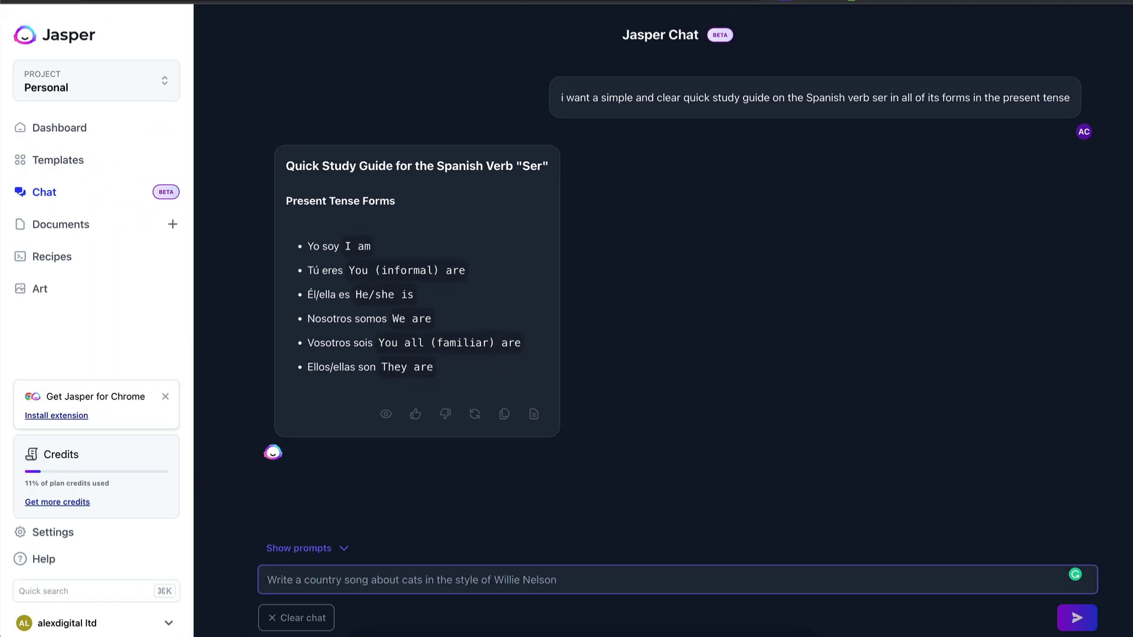
type("great. i also need the past and future tense")
key("Return")
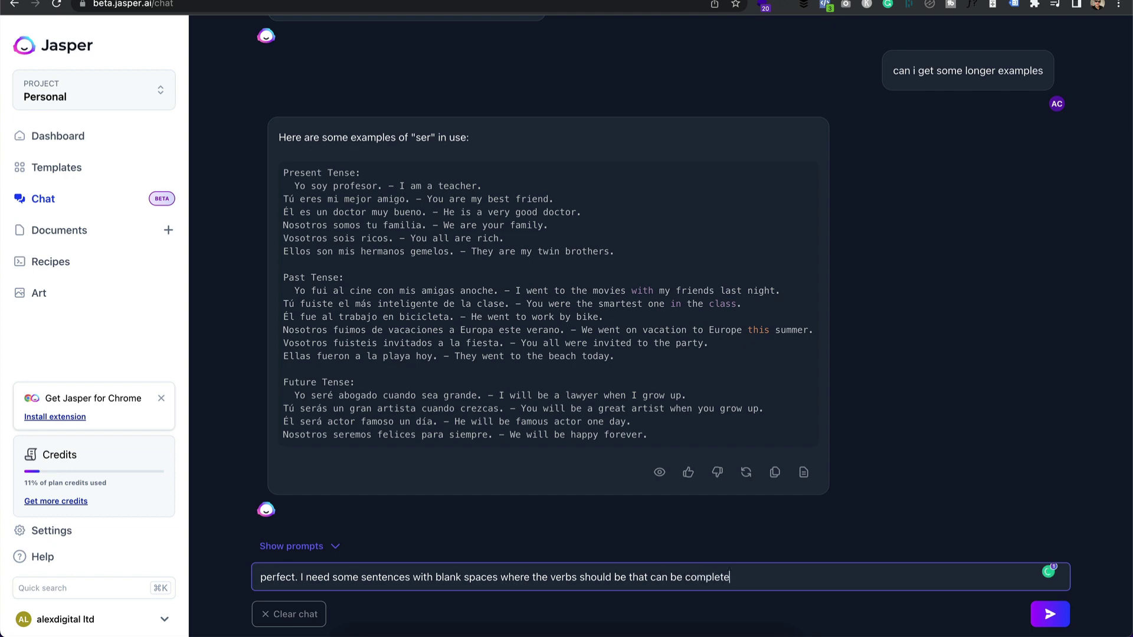
type("udents")
key("Return")
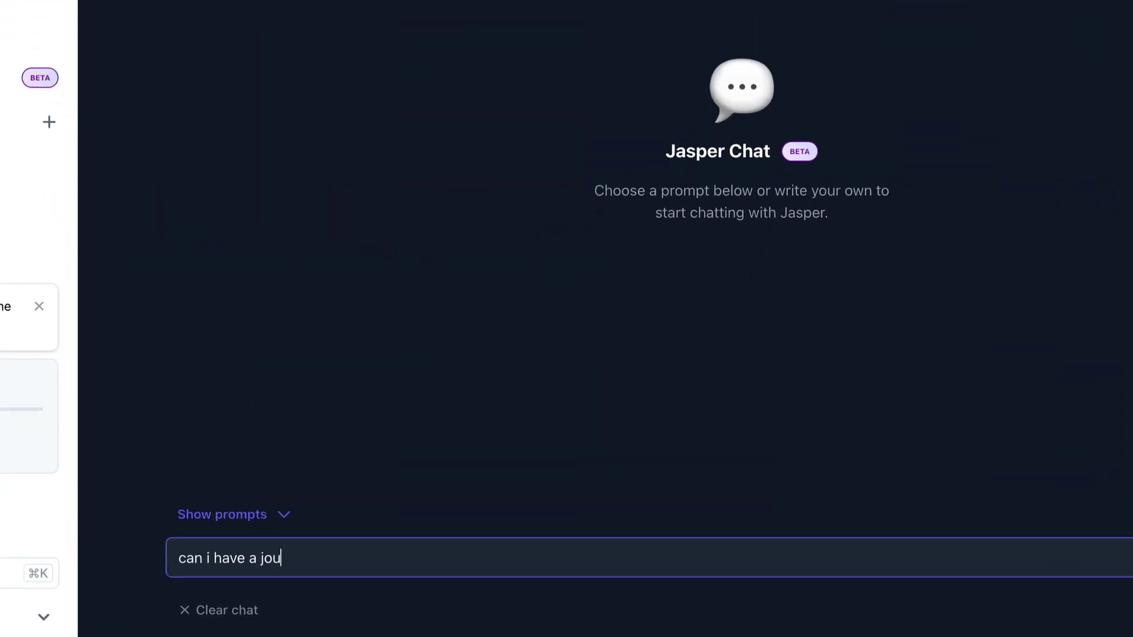
- Request a journalling template with space to complete at the end of the day
type("rnalling templat")
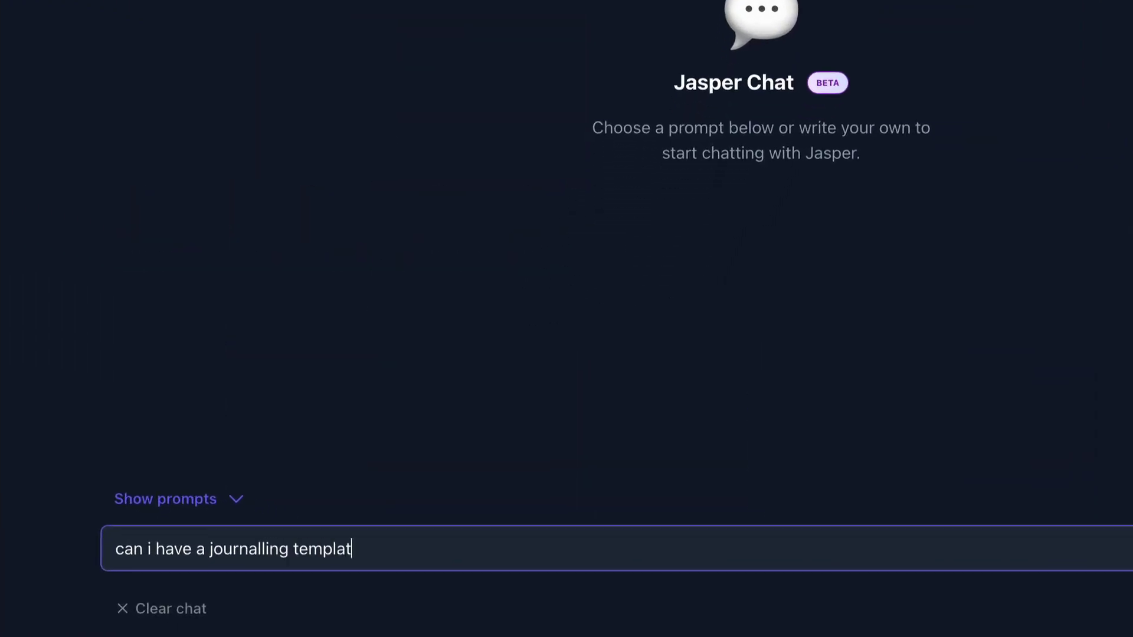
type(" of the day")
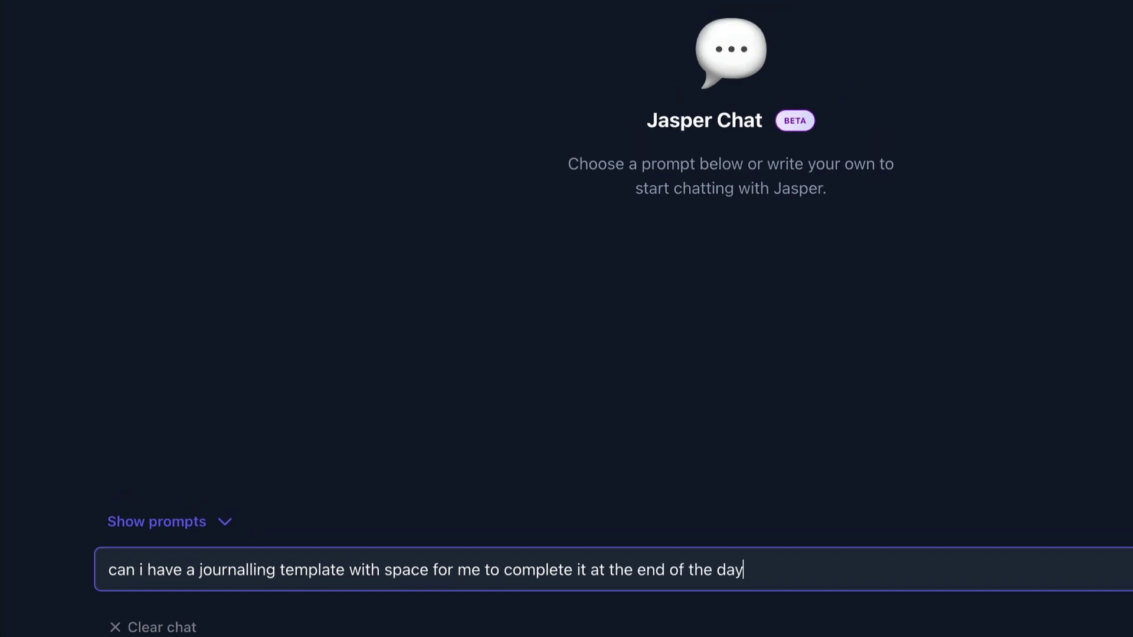
key("Return")
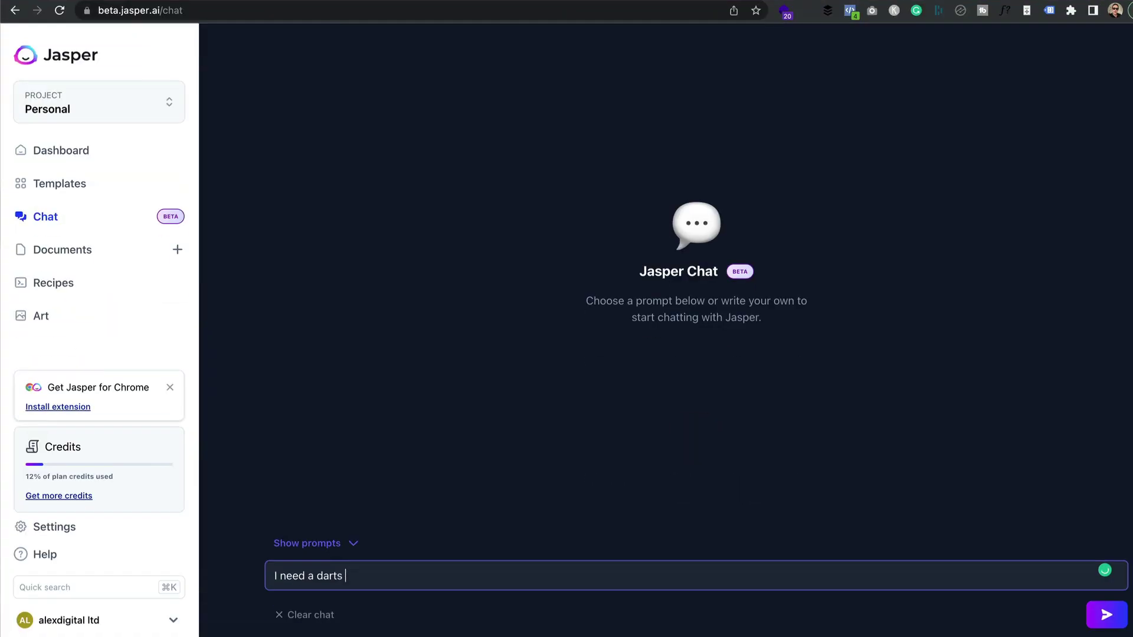
- Ask Jasper for a darts high score sheet to complete whilst playing
type("high score sheet I can complete whilst playing")
key("Return")
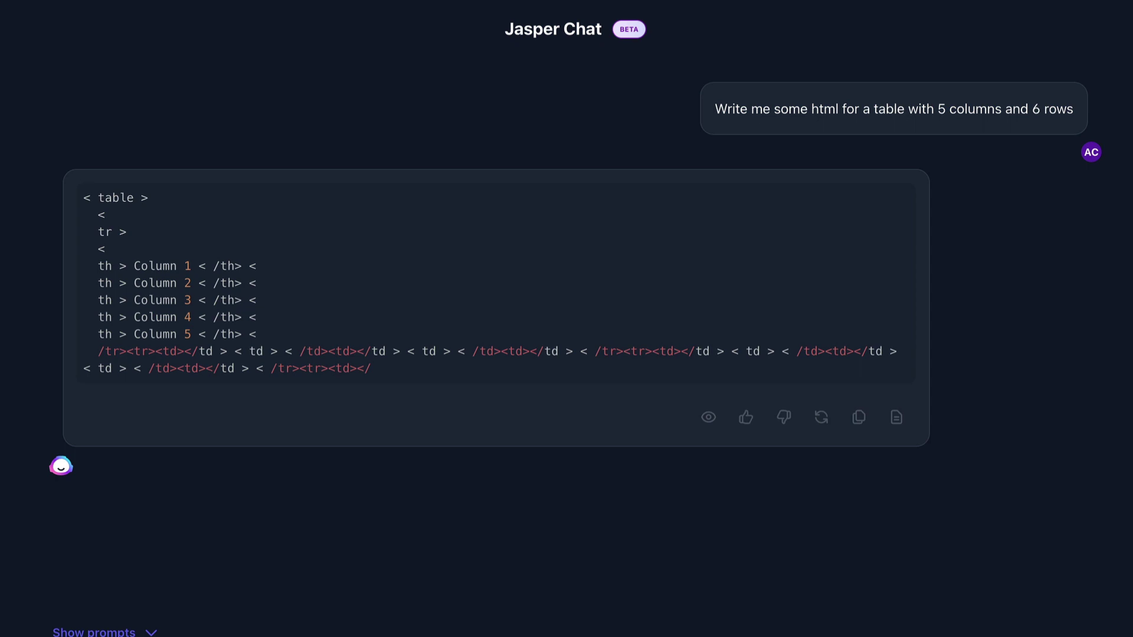
- Send the news ticker JavaScript request and the red button CSS and HTML request
key("Return")
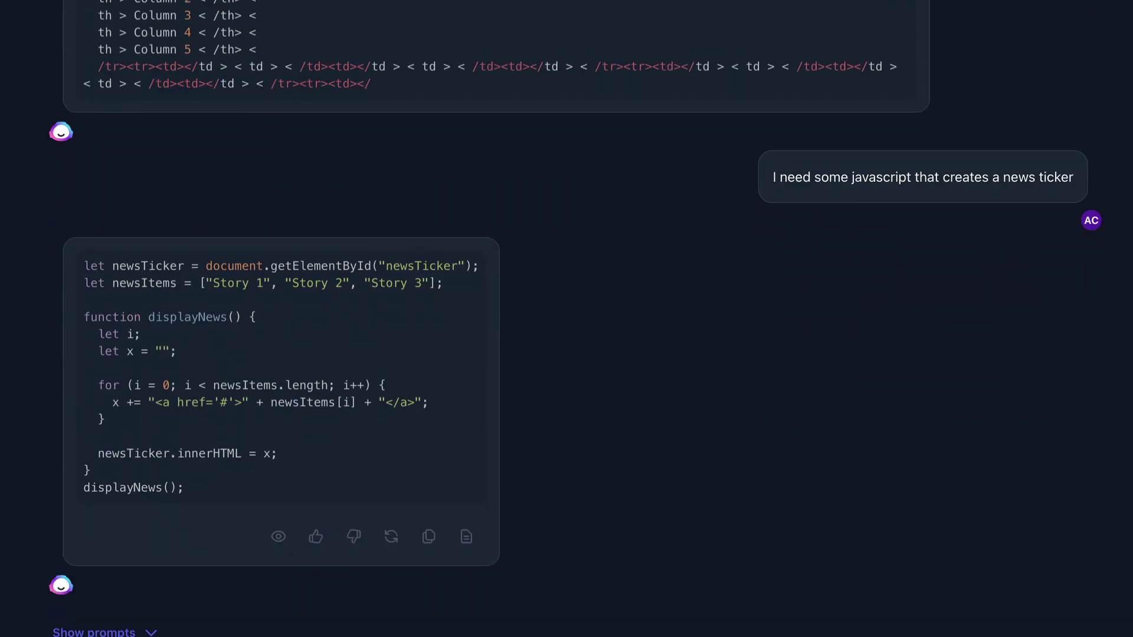
key("Return")
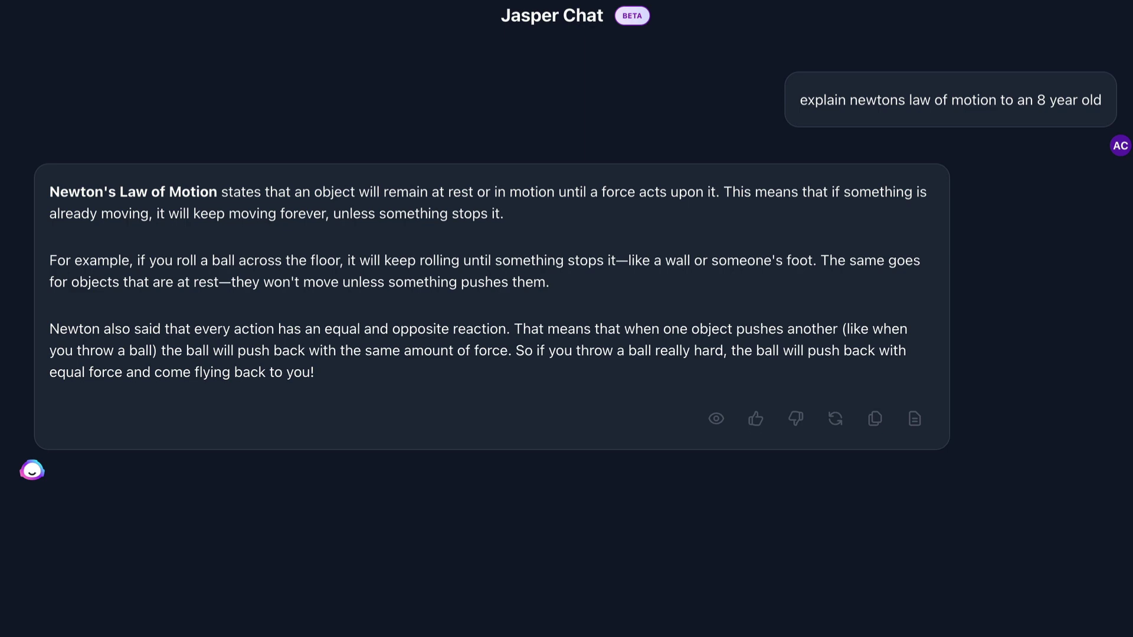
- Ask about relativity, why toast lands butter side down, and whether Sod's law explains it
key("Return")
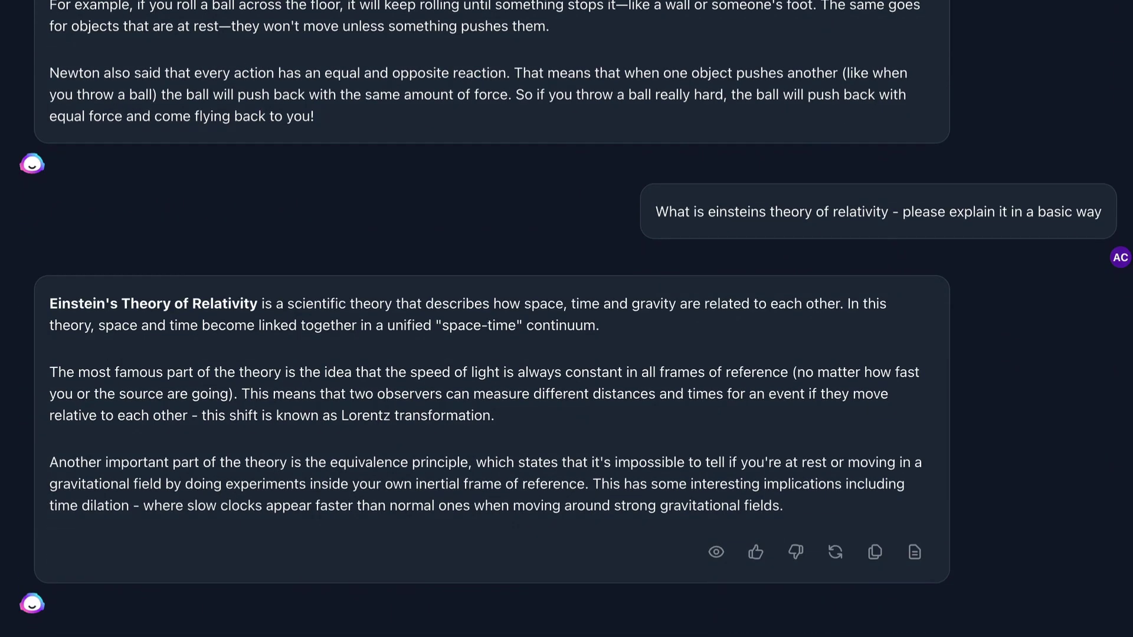
key("Return")
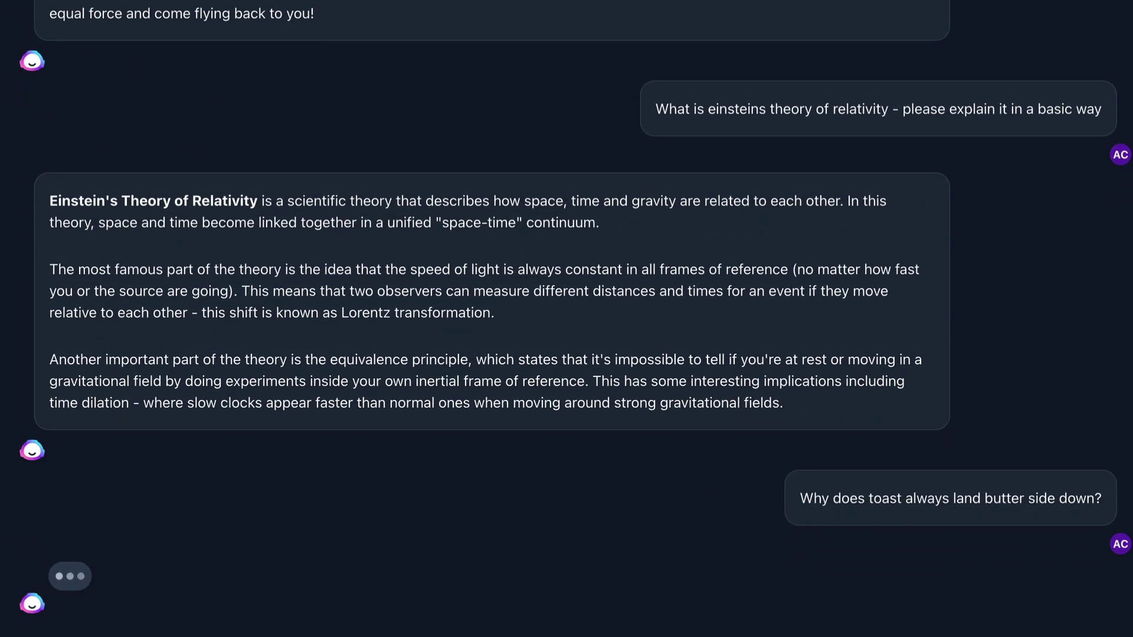
key("Return")
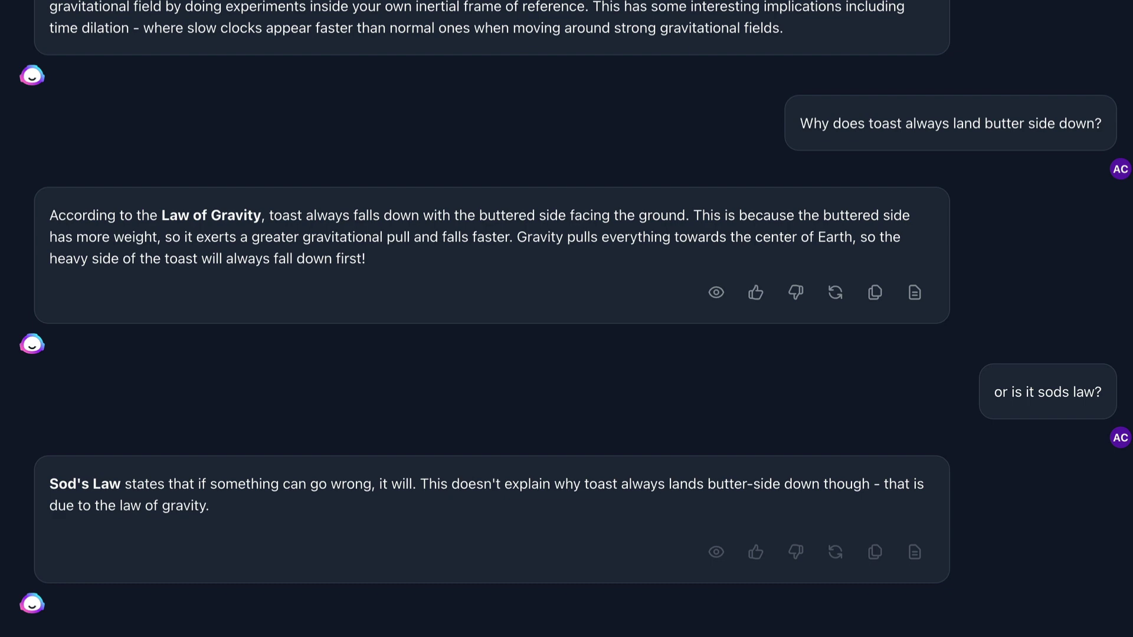
scroll(566, 177, "up", 2)
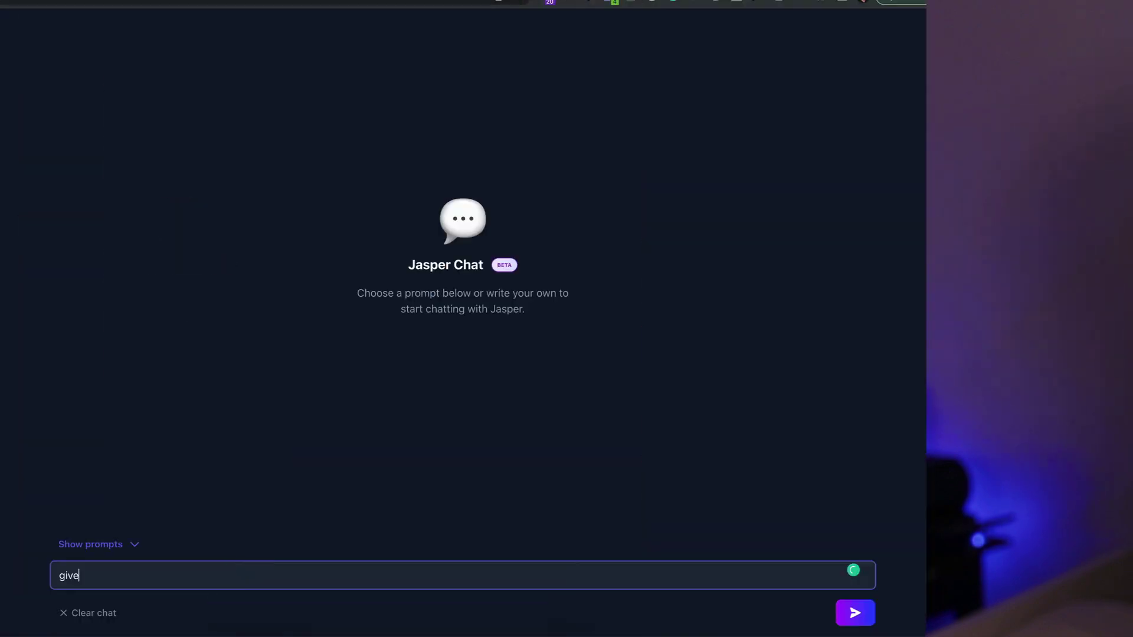
- Ask for pot luck party dish ideas, correcting the 'party' typo, then request a chili recipe
type("me some ideas on dishes I can take to a")
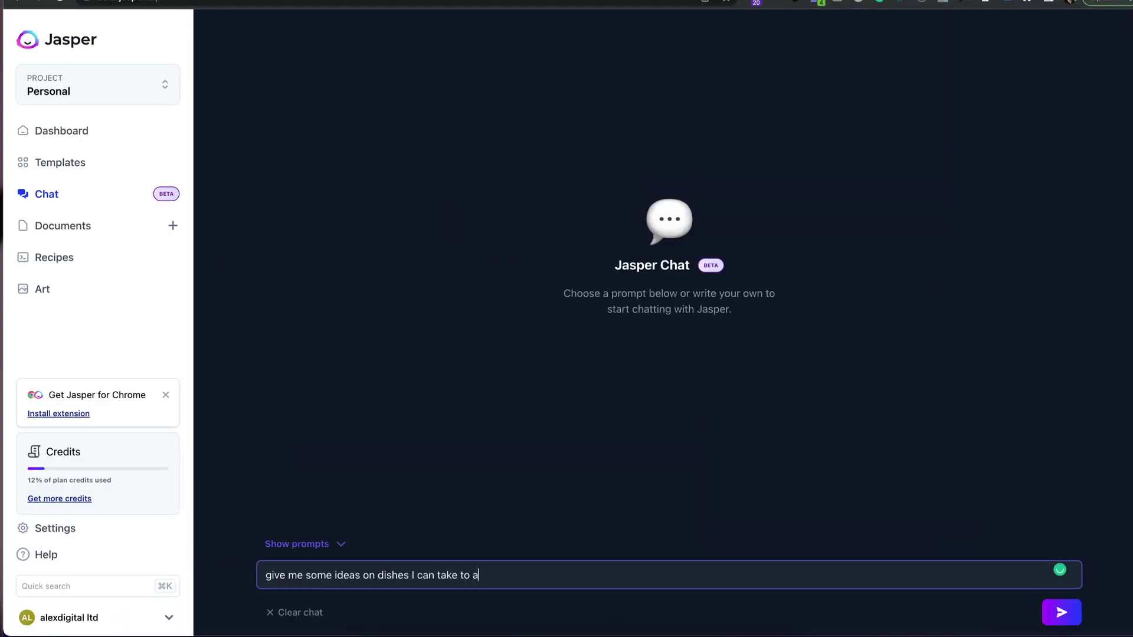
type(" pot luck partt")
key("BackSpace")
type("y")
key("Return")
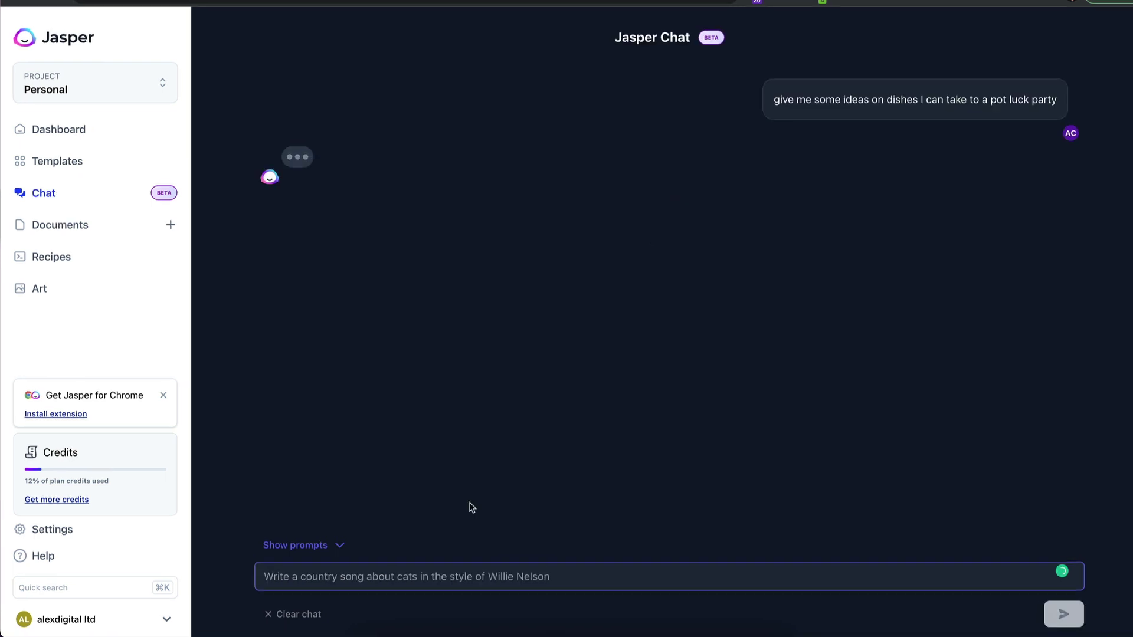
type("thanks. Can i have a recipe for the chili")
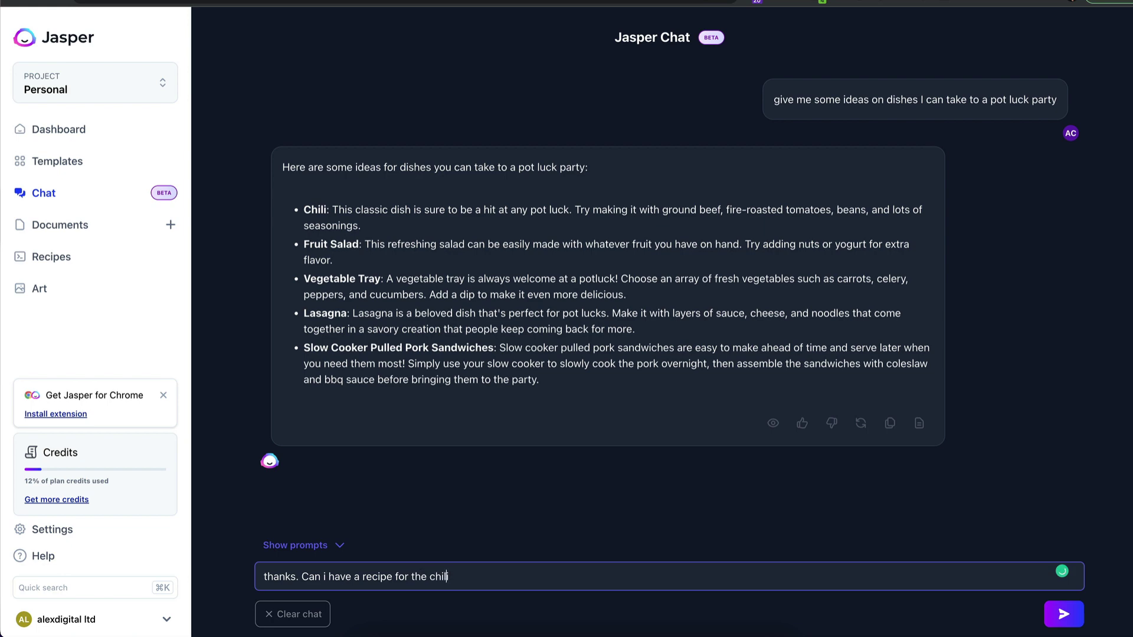
key("Return")
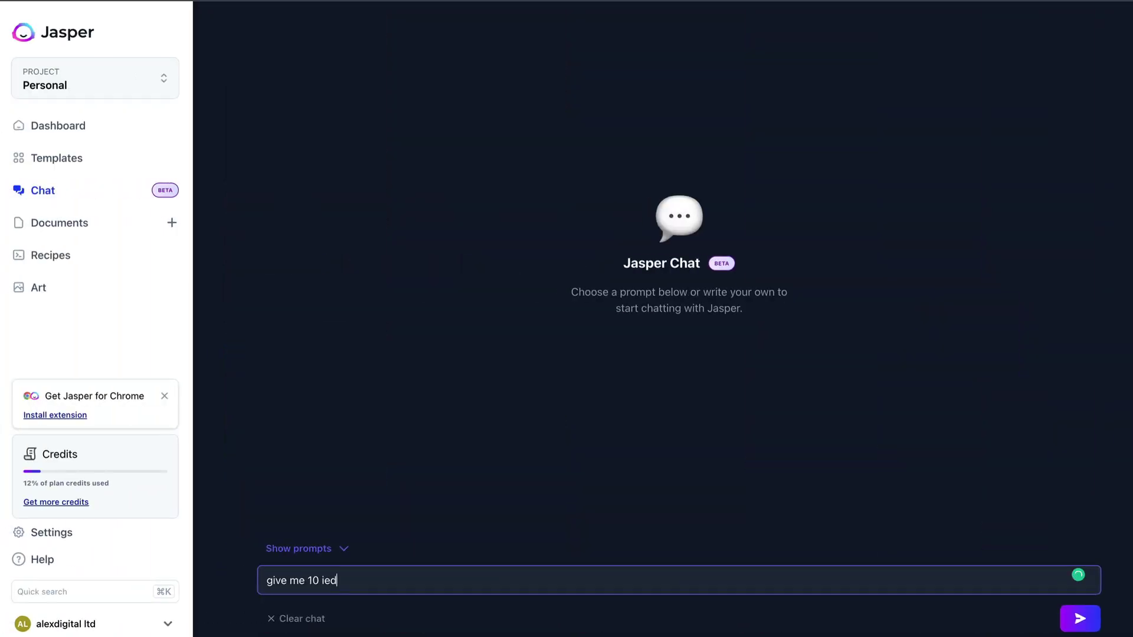
- Request 10 popcorn article ideas, then 10 creative ways to enjoy popcorn for the article
type("ut popcorn")
key("Return")
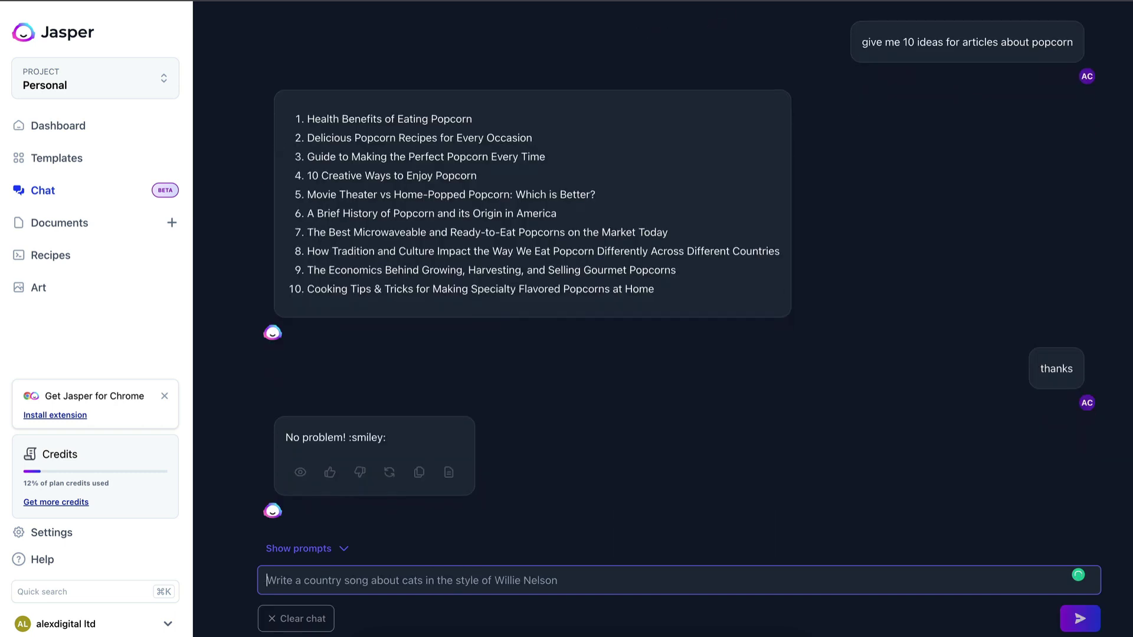
type("give me")
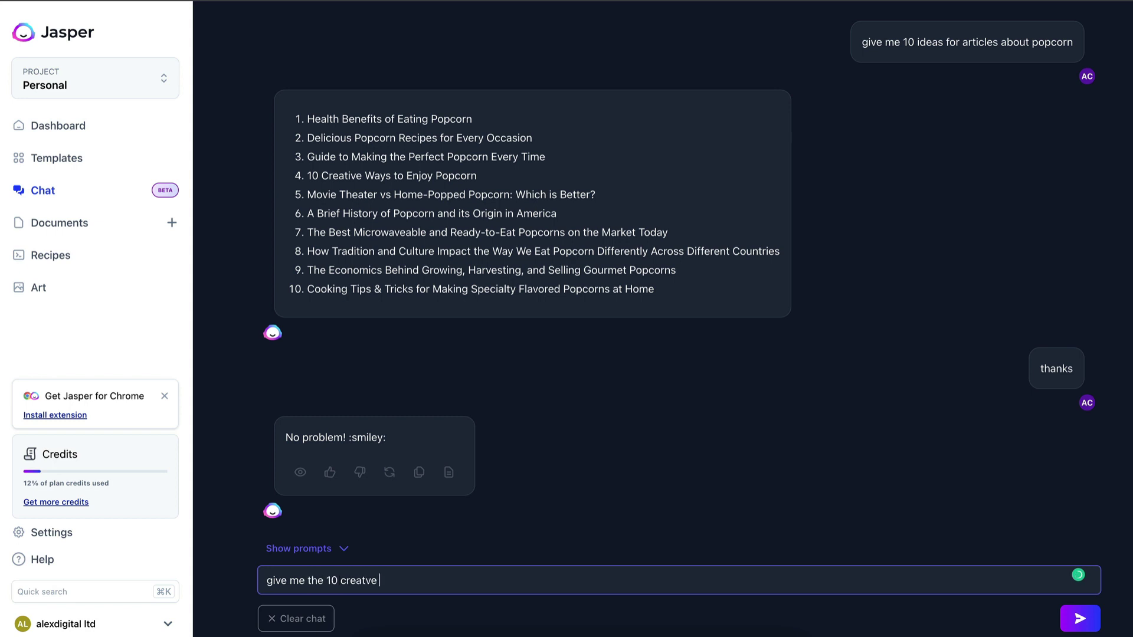
type(" the 10 creative ways to enjoy popcorn for my article")
key("Return")
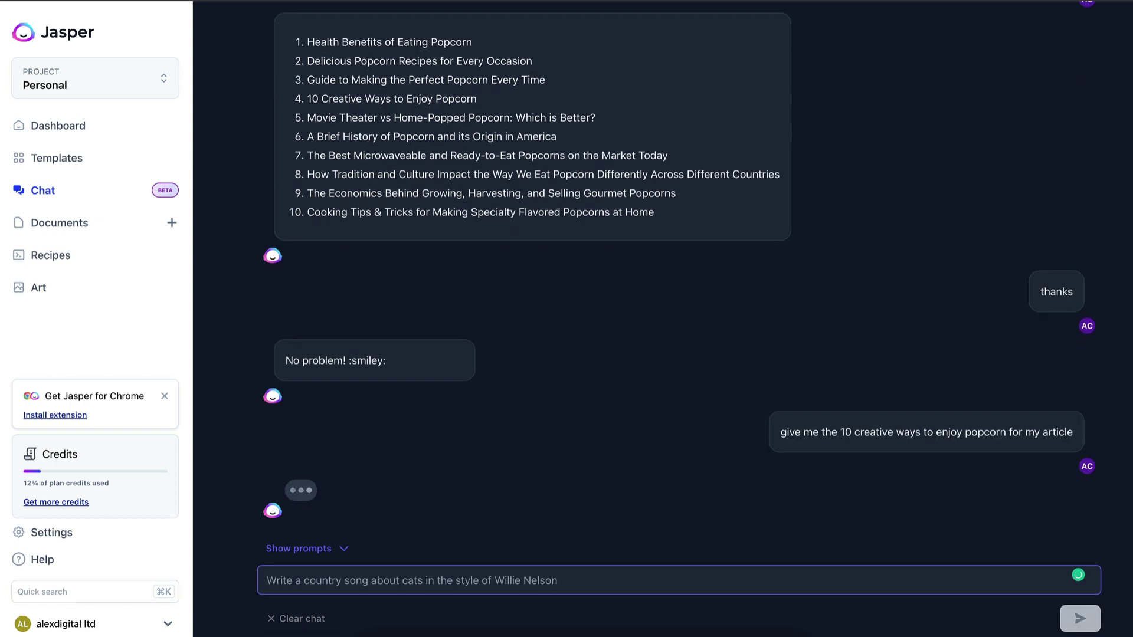